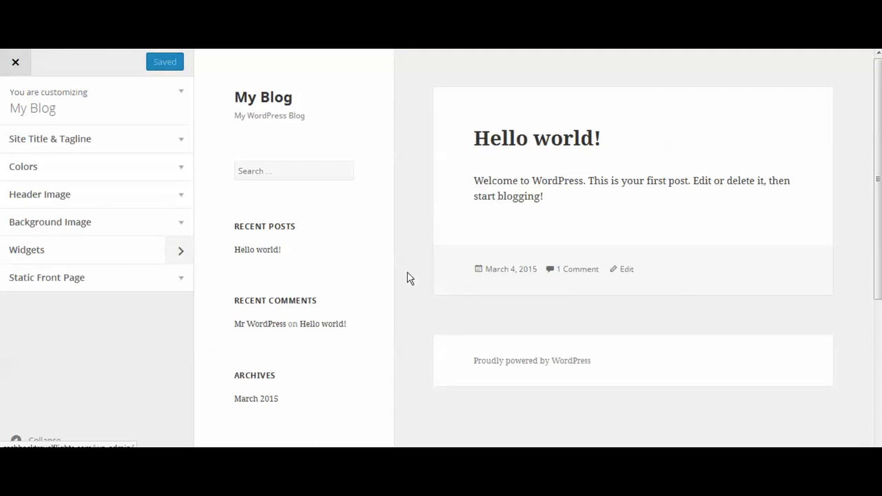
Change the site title to "Cash Back Travel Flights" in the theme customizer.
click(177, 140)
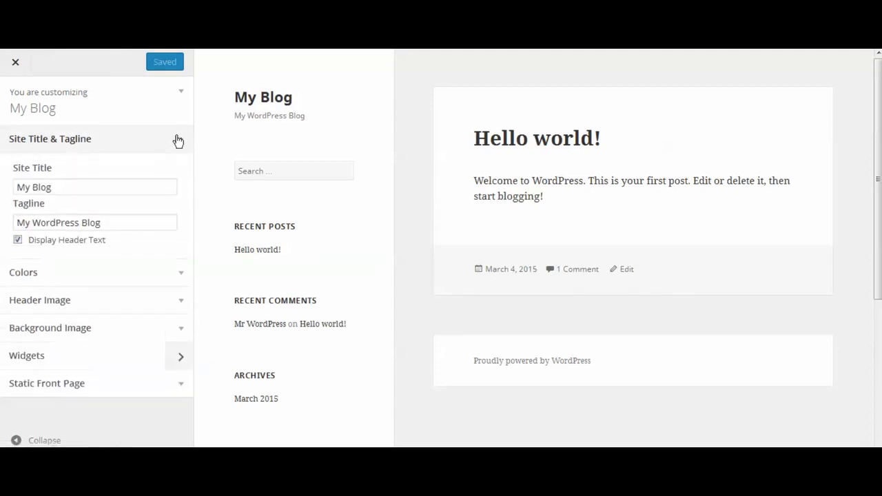
click(63, 189)
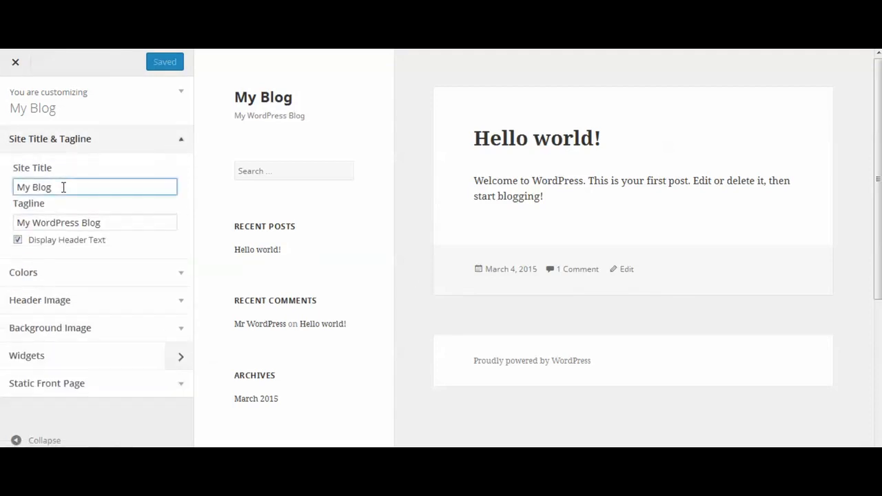
key(BackSpace)
key(BackSpace)
key(BackSpace)
key(BackSpace)
key(BackSpace)
key(BackSpace)
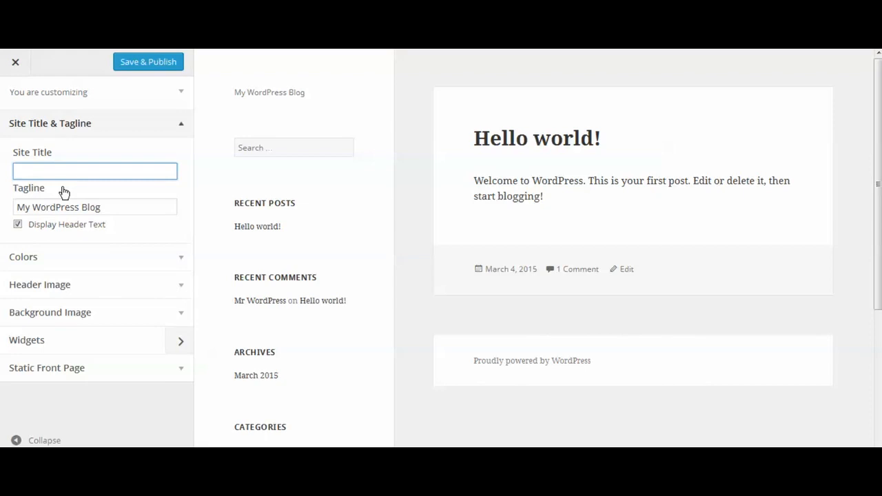
text(Cas)
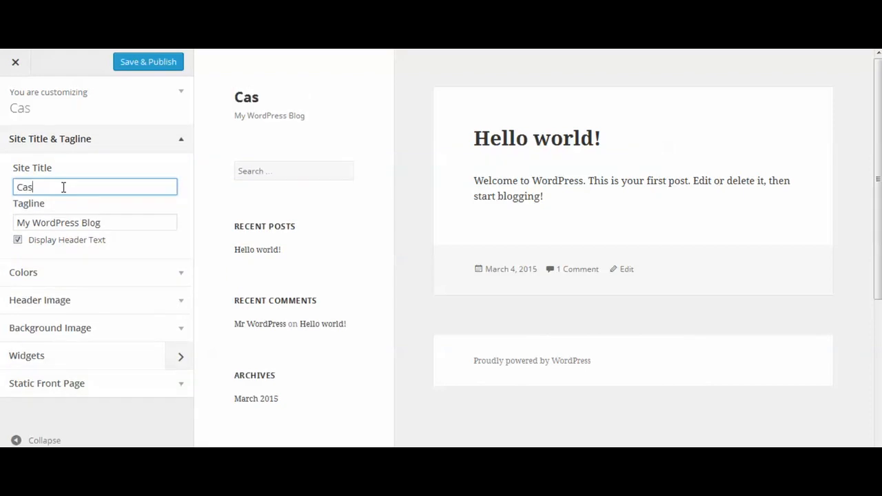
text(h Back)
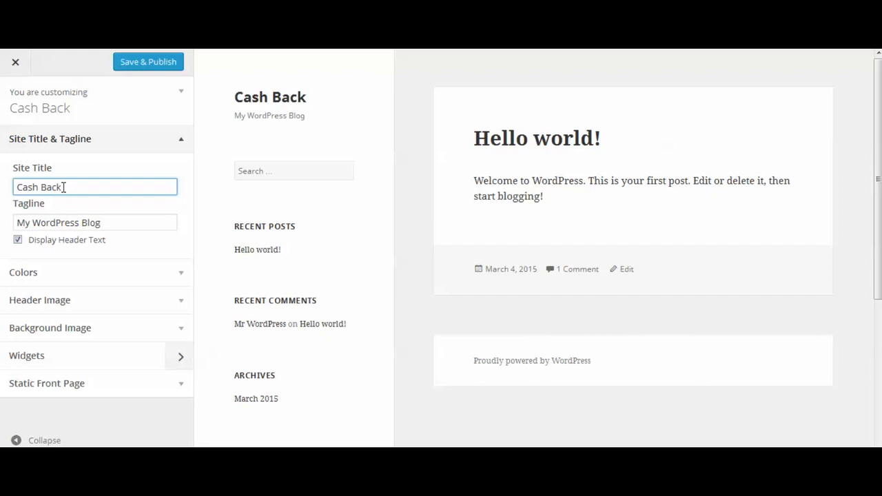
text( Travel)
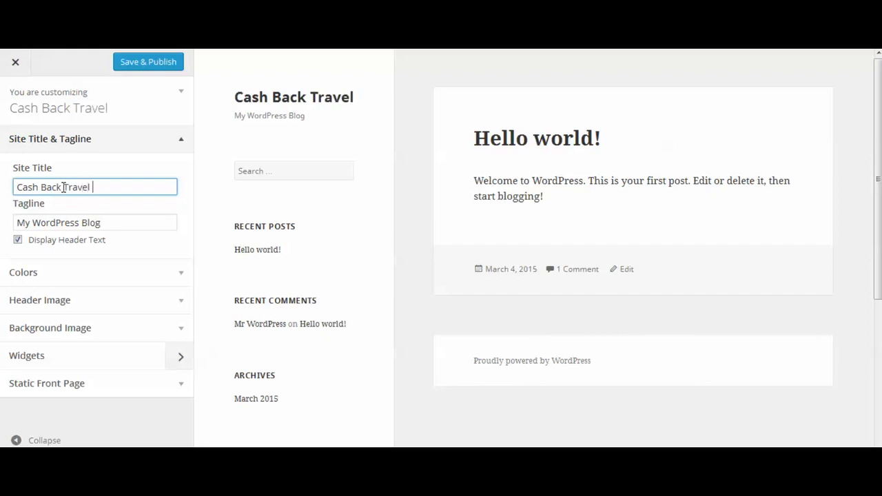
text( Flights)
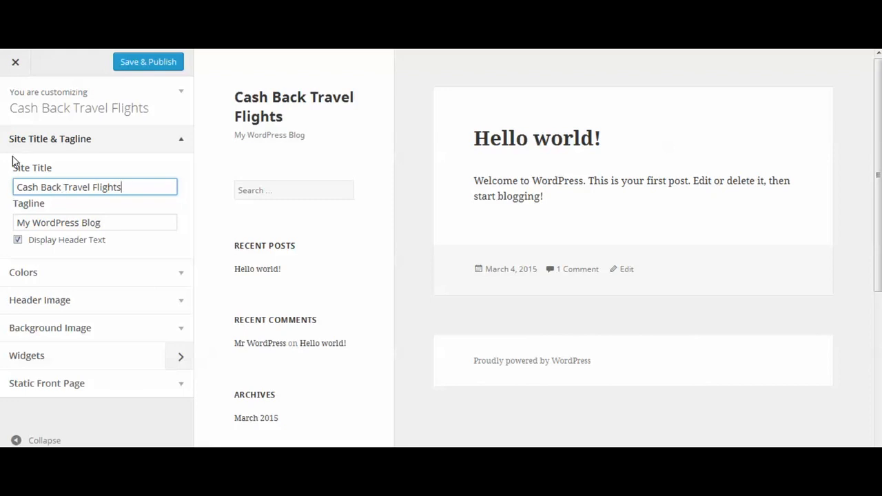
Replace the tagline with "Special Deals Travel Flights".
click(121, 222)
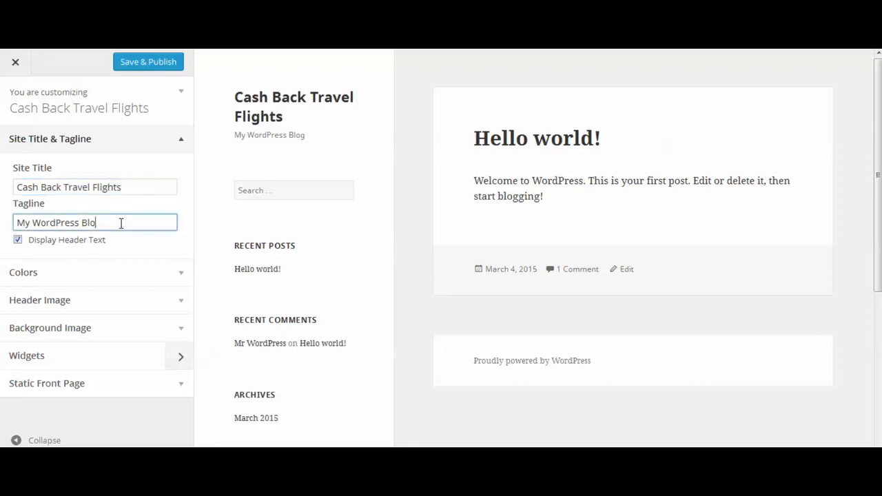
key(BackSpace)
key(BackSpace)
key(BackSpace)
key(BackSpace)
key(BackSpace)
key(BackSpace)
key(BackSpace)
key(BackSpace)
key(BackSpace)
key(BackSpace)
key(BackSpace)
key(BackSpace)
key(BackSpace)
key(BackSpace)
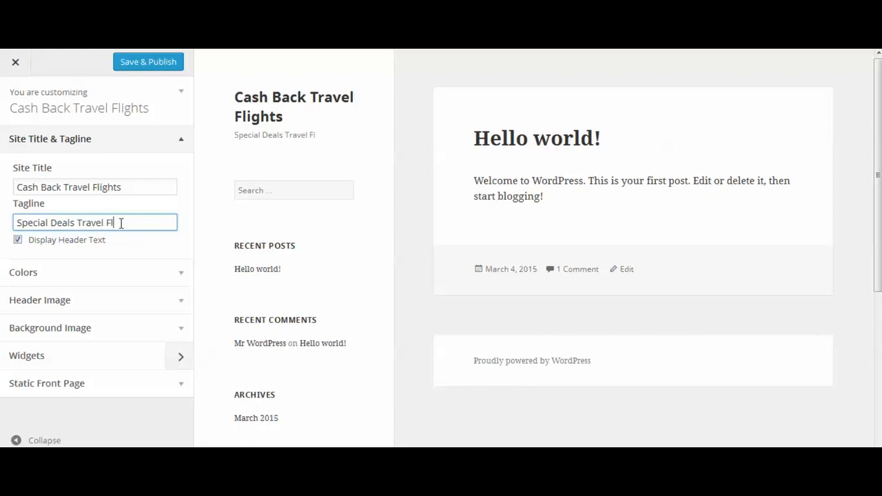
Open the color settings and look through the available base color schemes, keeping the Default scheme.
click(180, 275)
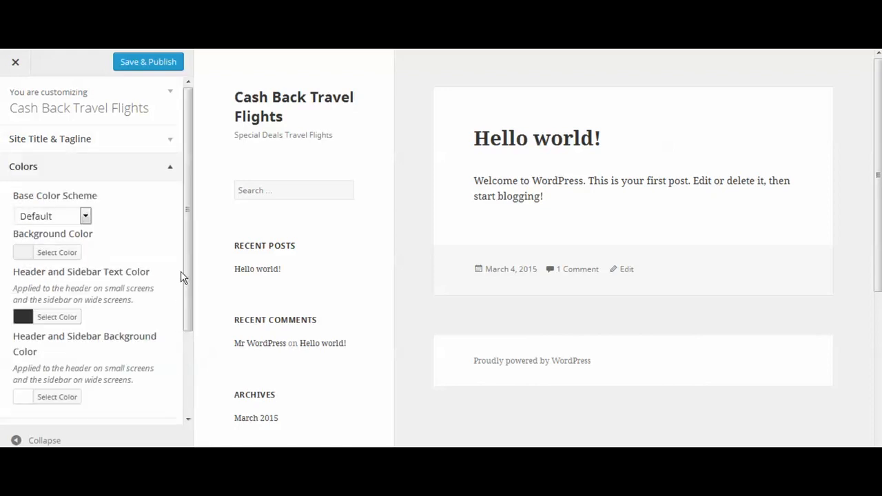
click(86, 217)
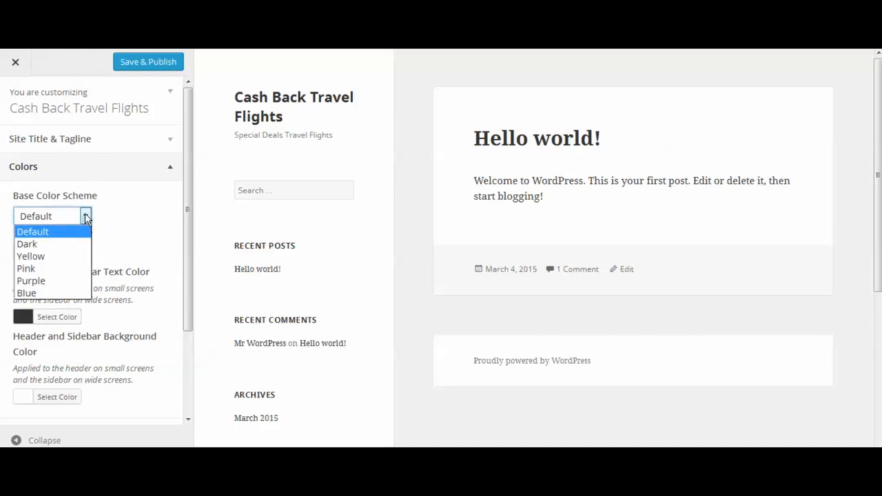
click(126, 216)
click(85, 218)
click(154, 226)
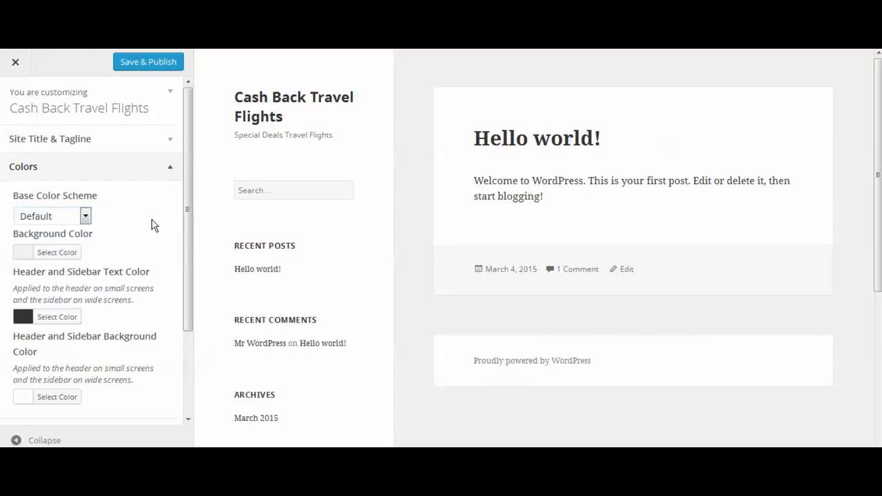
Set the site's background color to dark red, #a31500, and check it in the preview.
scroll(154, 225, down, 2)
click(67, 185)
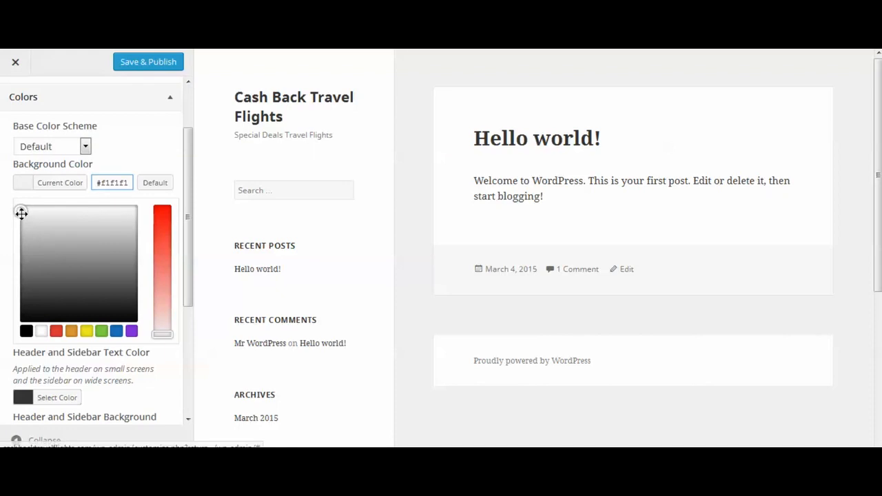
drag(21, 214, 125, 243)
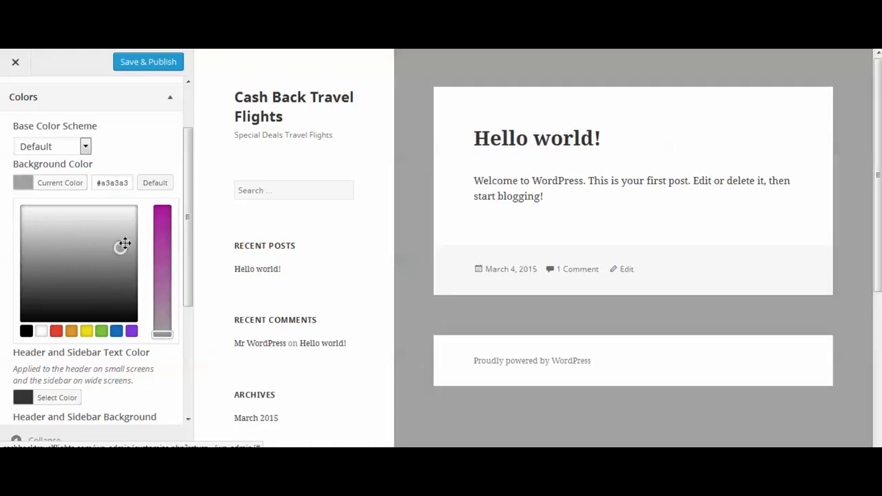
click(56, 331)
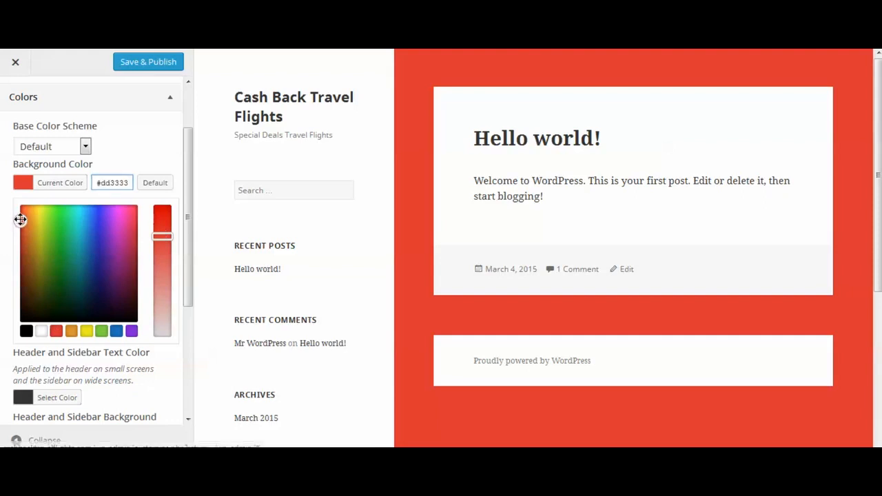
drag(20, 218, 23, 247)
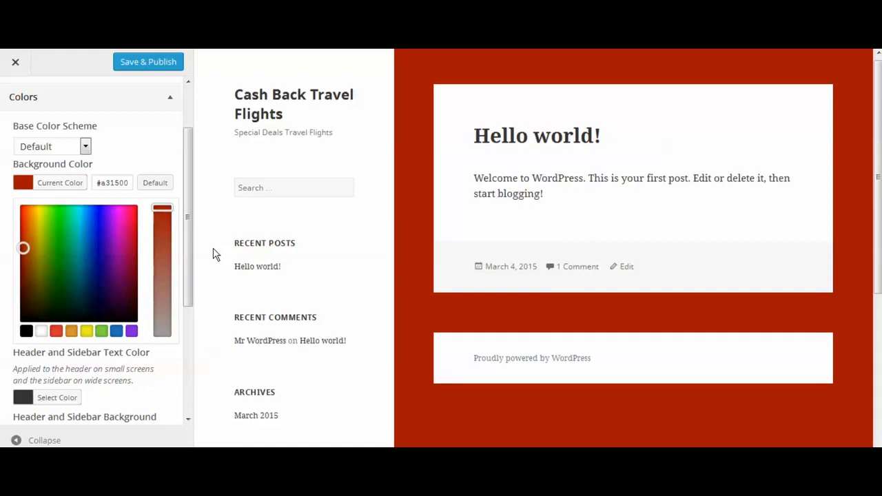
scroll(215, 253, down, 3)
scroll(215, 251, up, 3)
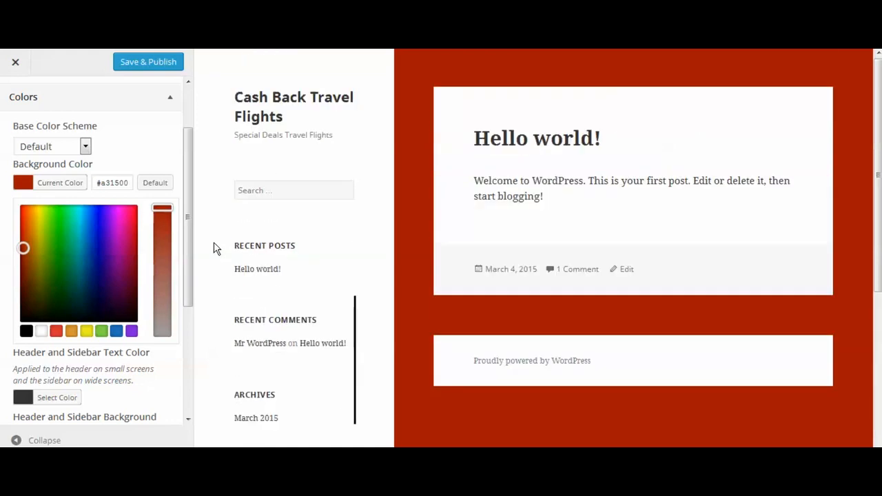
Review the header and sidebar text color options and the header image and background image settings.
drag(187, 236, 199, 324)
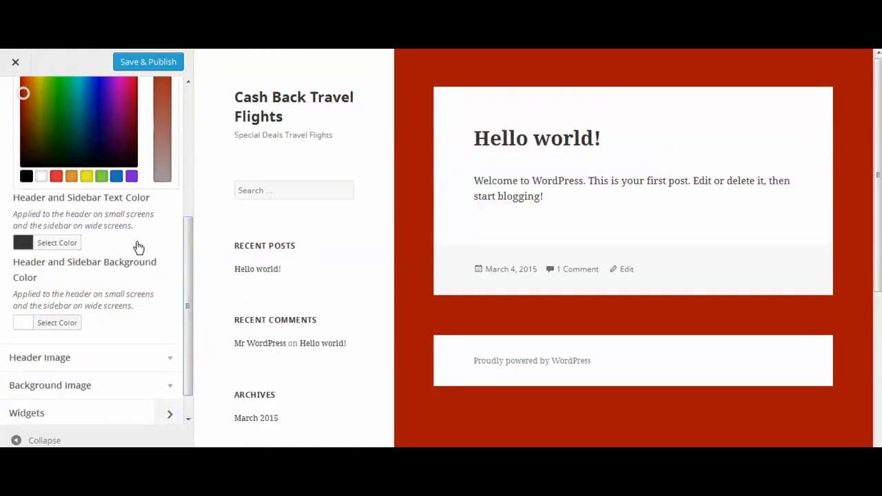
click(71, 244)
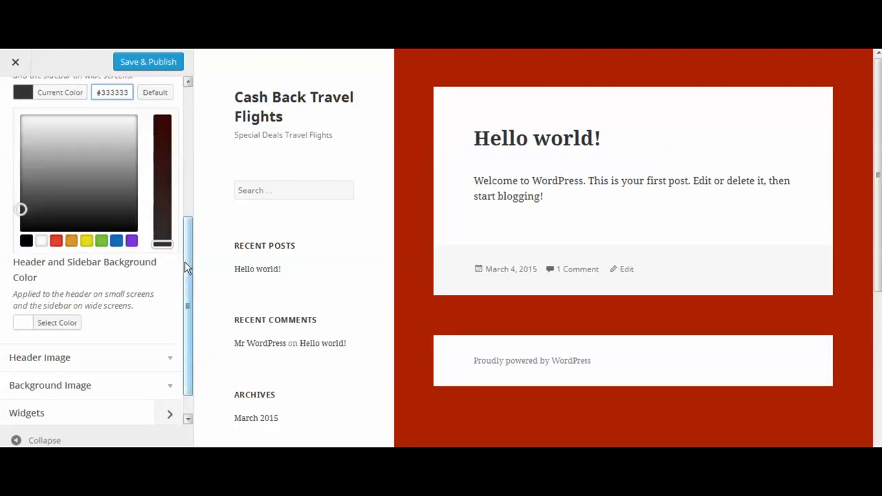
scroll(184, 267, down, 1)
click(173, 328)
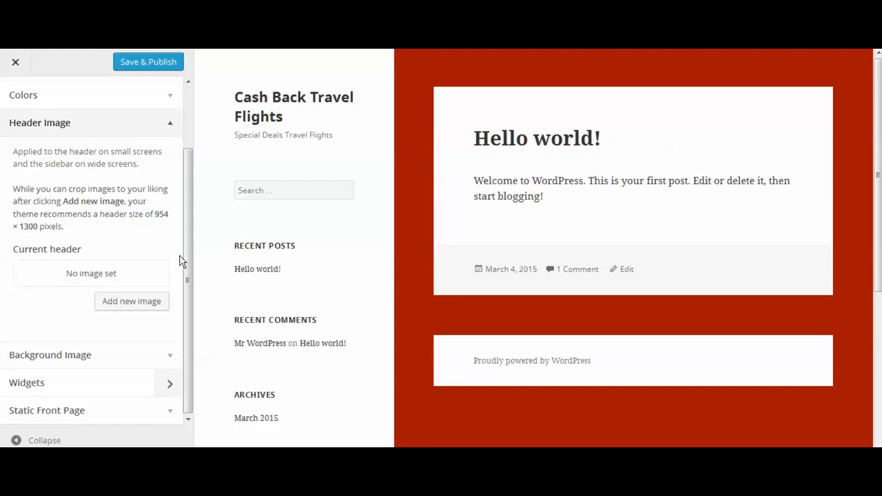
click(171, 356)
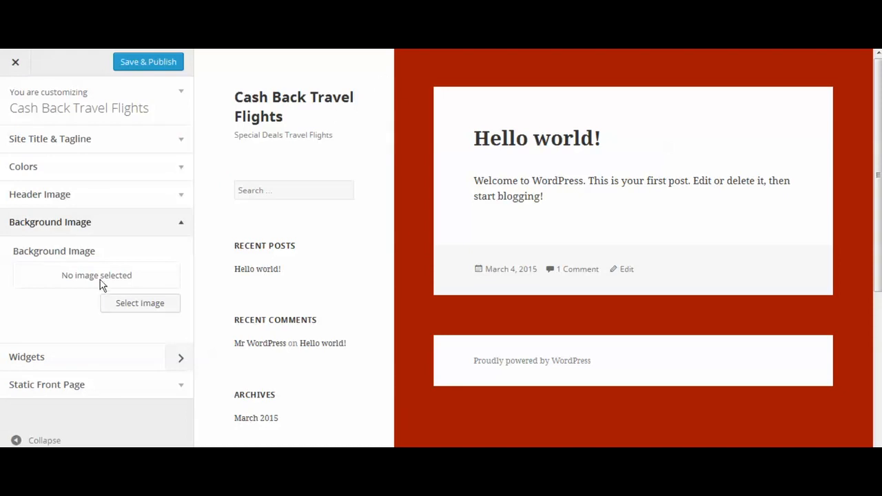
Add a Text widget to the sidebar's widget area.
click(179, 360)
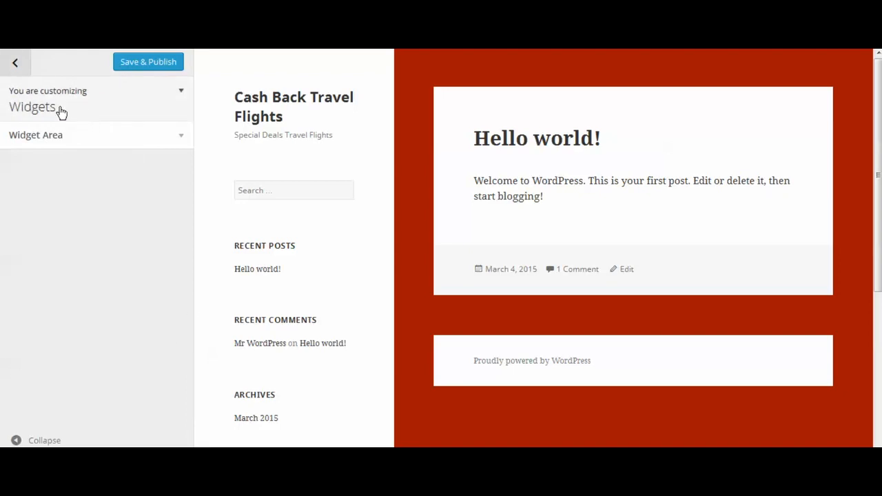
click(182, 94)
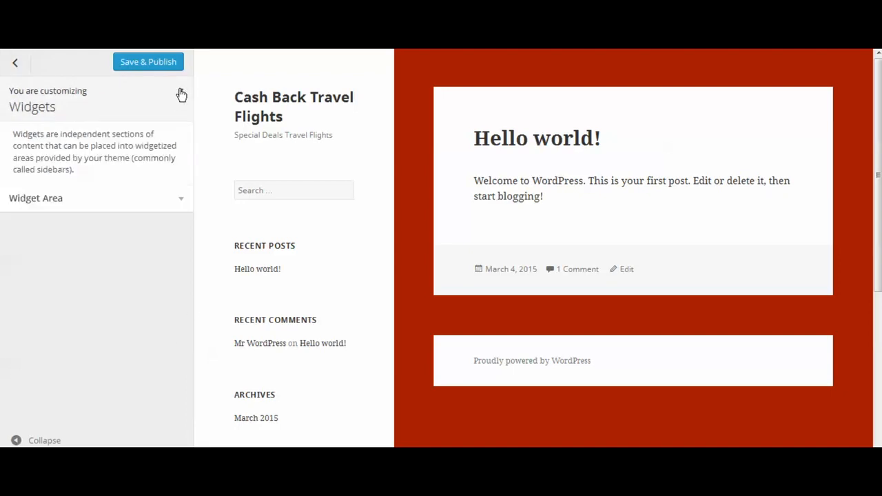
click(181, 94)
click(179, 140)
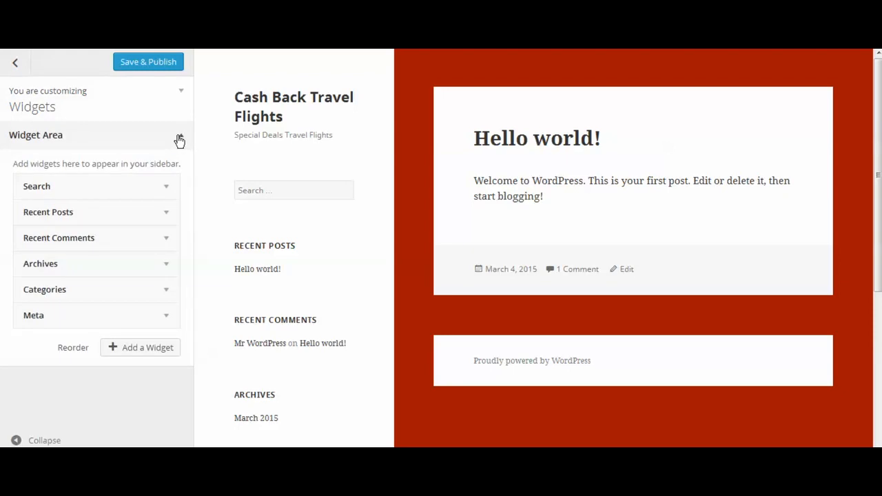
click(141, 349)
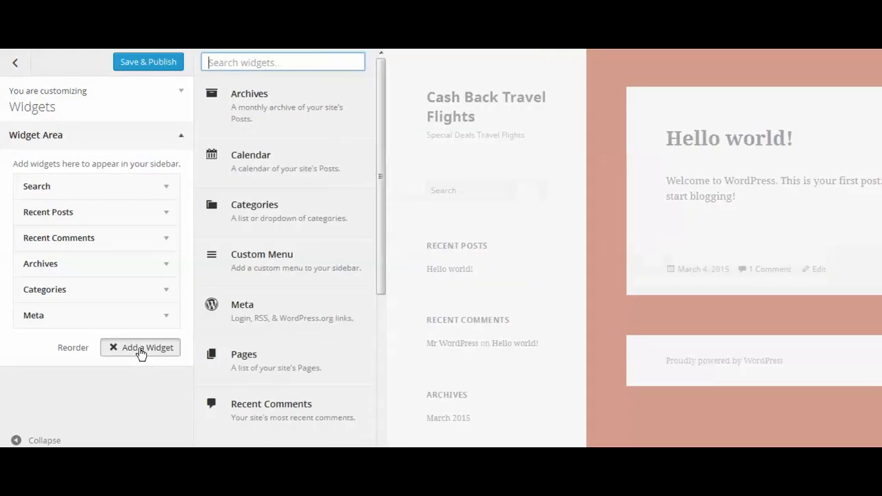
drag(384, 158, 381, 319)
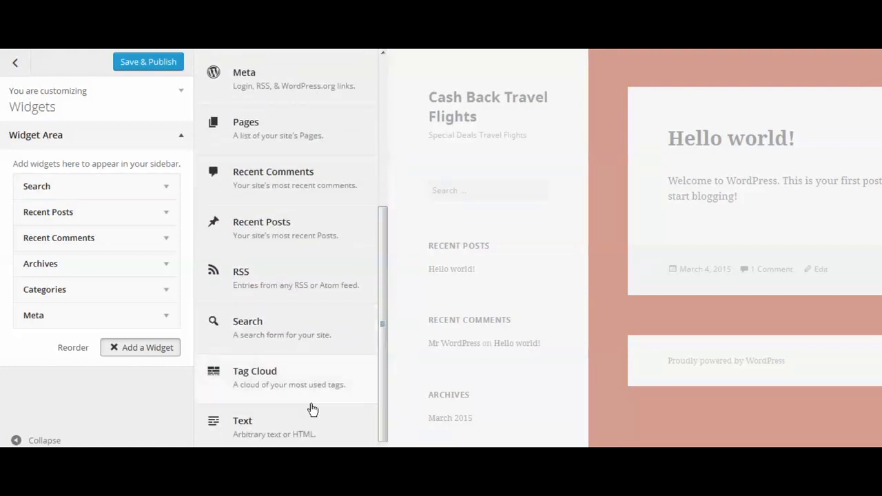
click(284, 424)
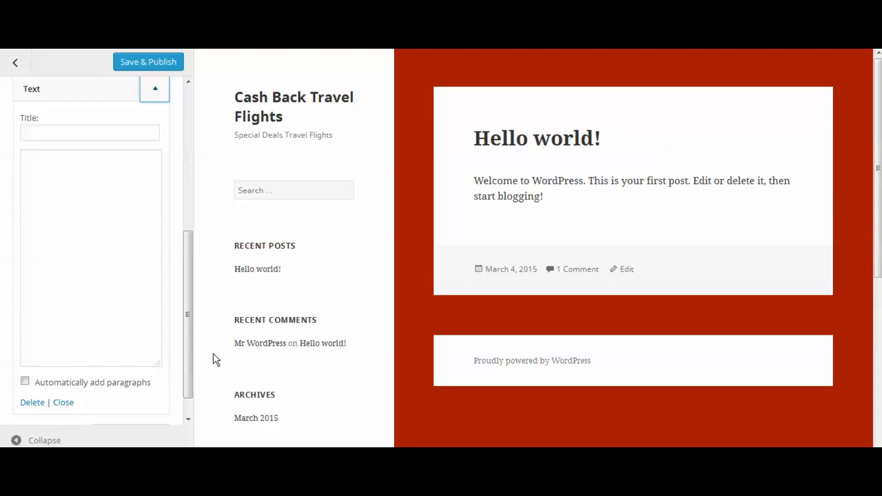
Move the Recent Posts widget directly below Meta in the widget area.
drag(188, 350, 191, 231)
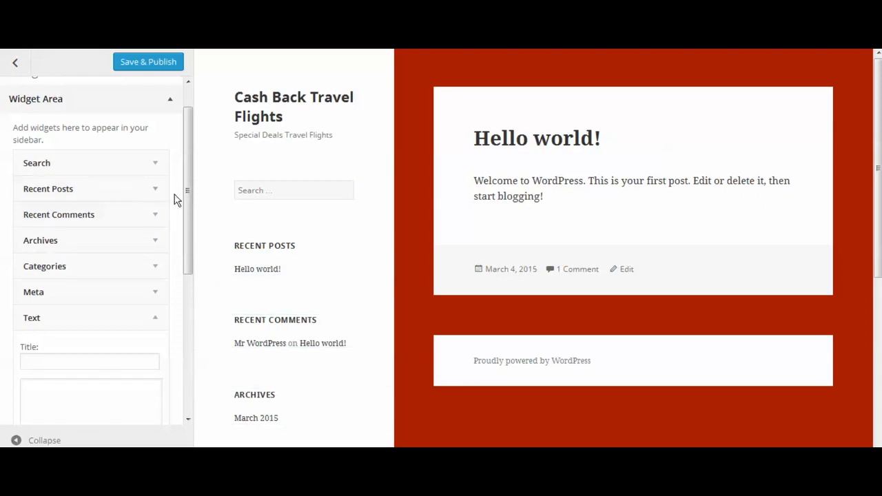
drag(93, 186, 102, 291)
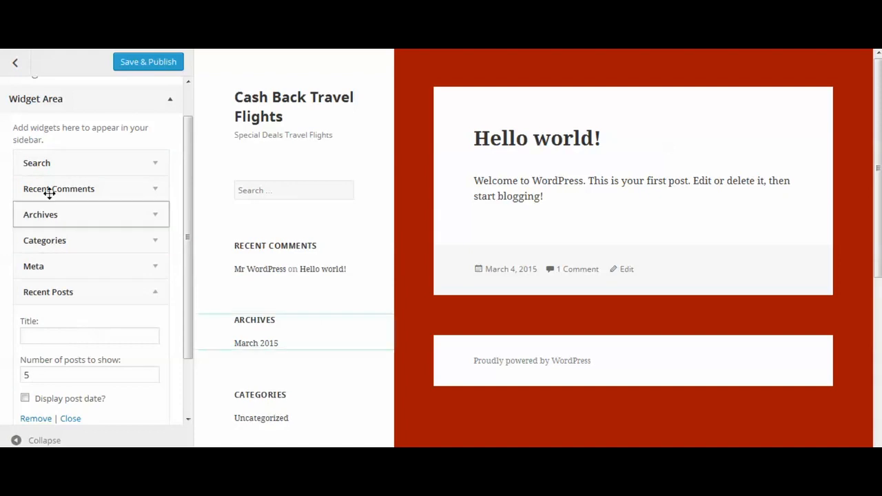
Remove the Search widget from the widget area and move Recent Posts directly below Recent Comments.
click(158, 165)
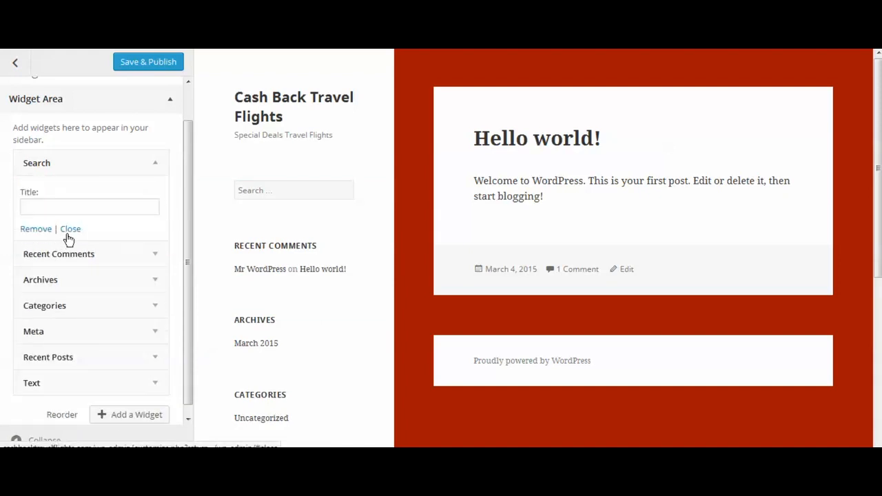
click(37, 232)
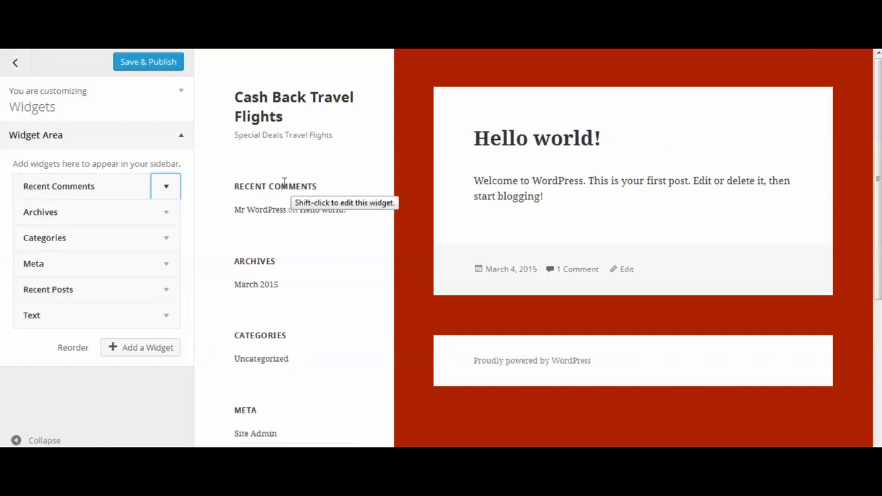
drag(86, 295, 86, 218)
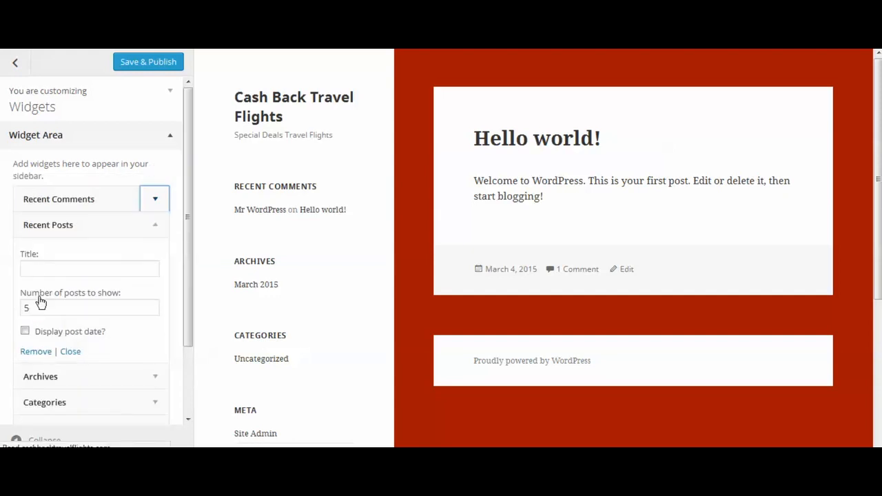